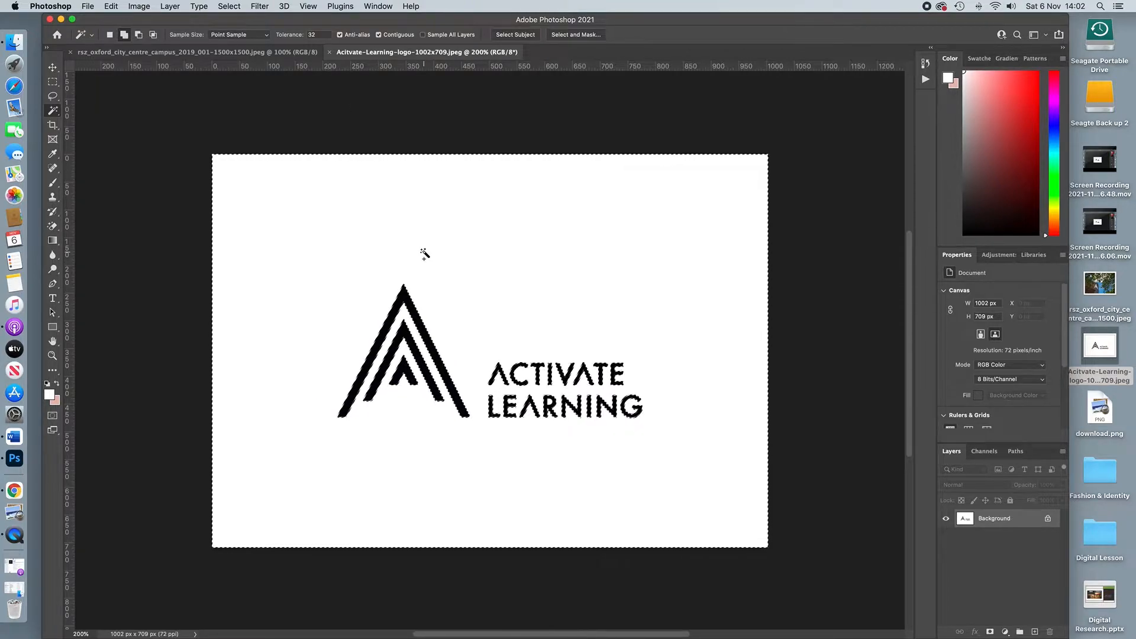
# Extend the white background selection to all similar areas of the logo image, and invert it to select the logo itself
pyautogui.press('super+equal')
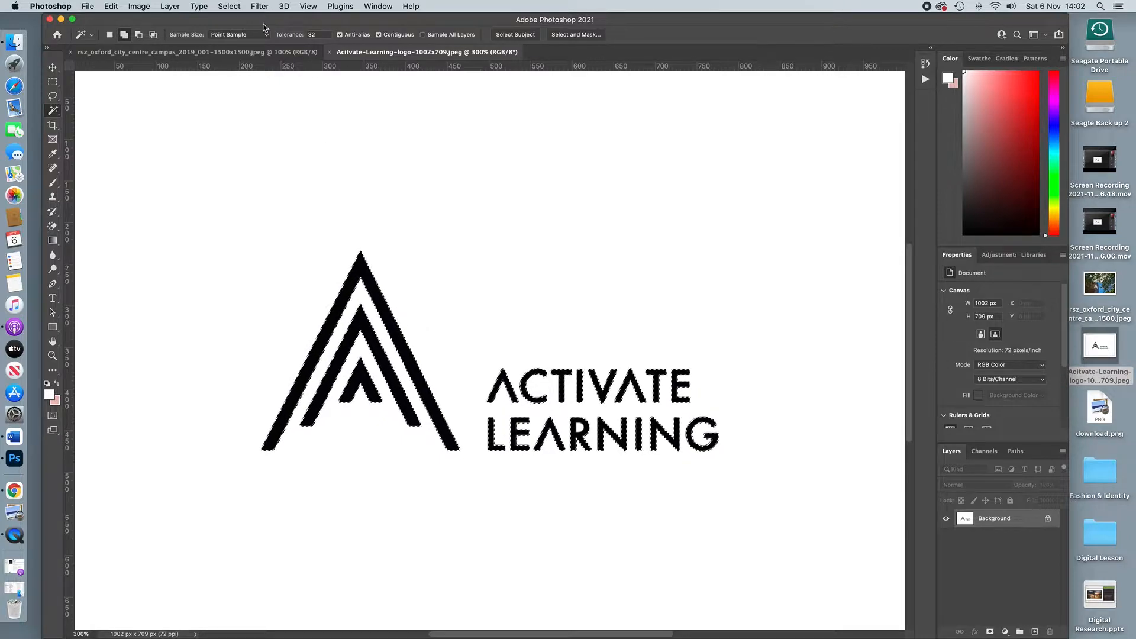
pyautogui.click(230, 6)
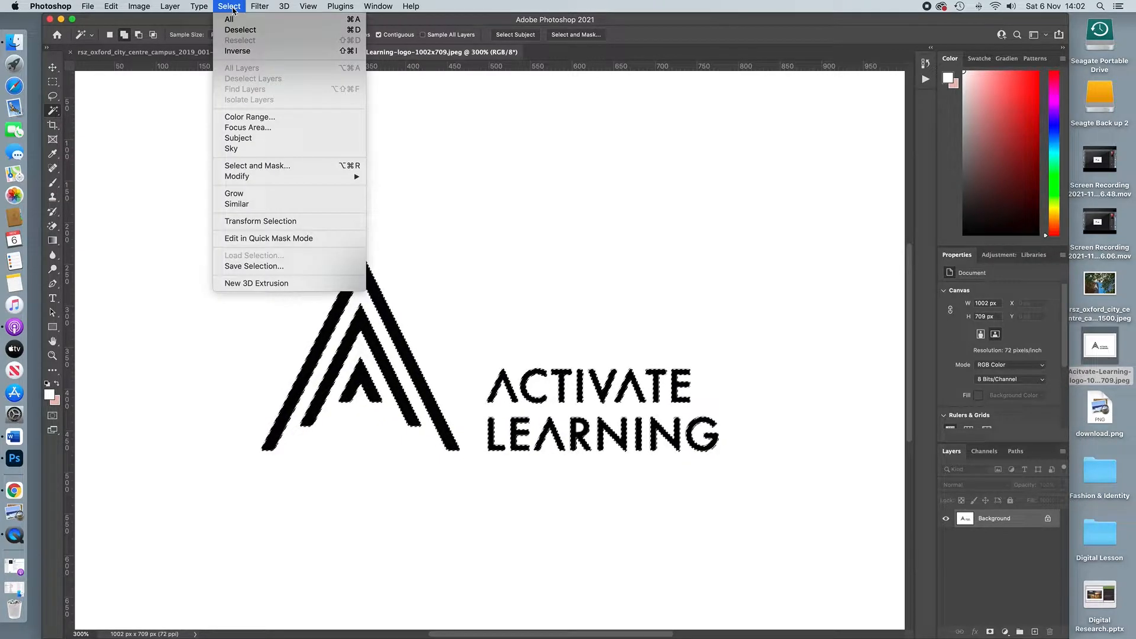
pyautogui.click(249, 205)
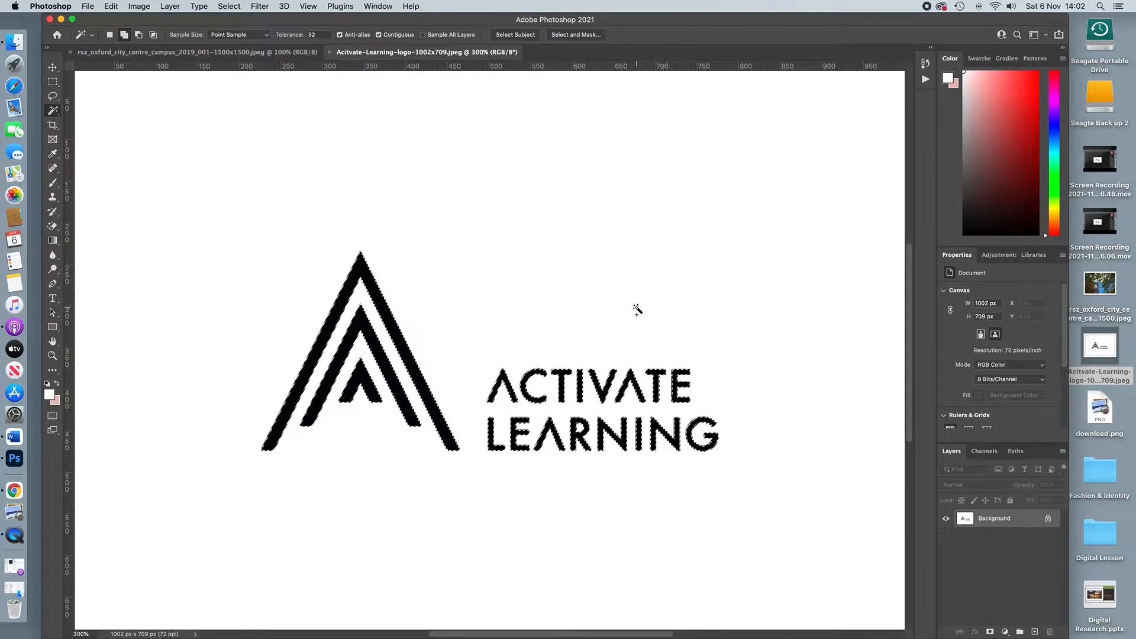
pyautogui.press('super+minus')
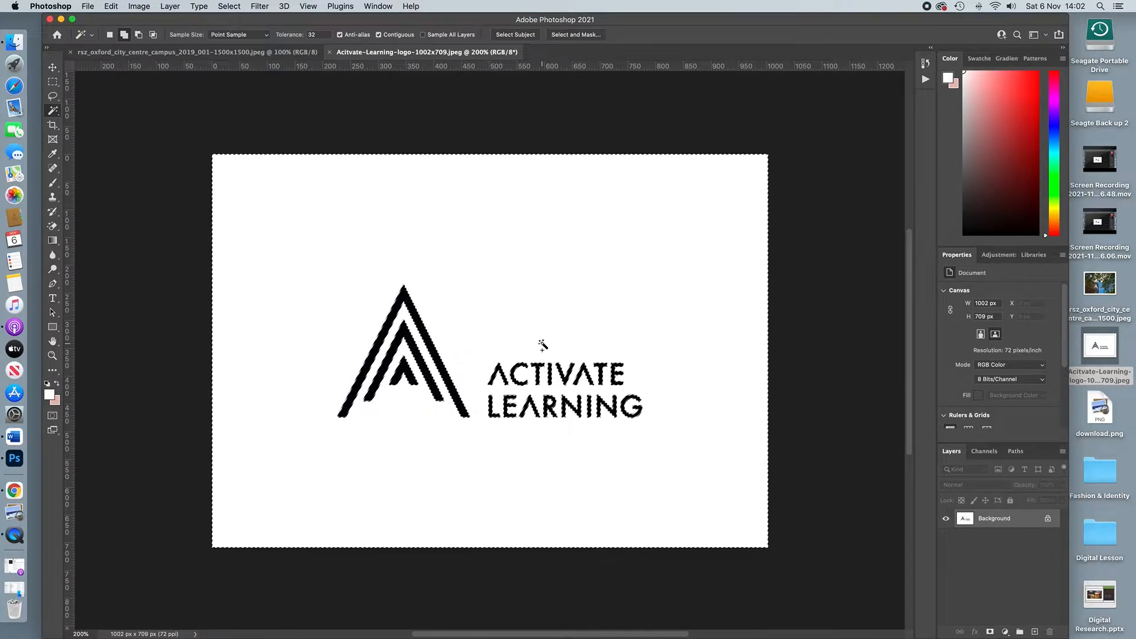
pyautogui.click(225, 7)
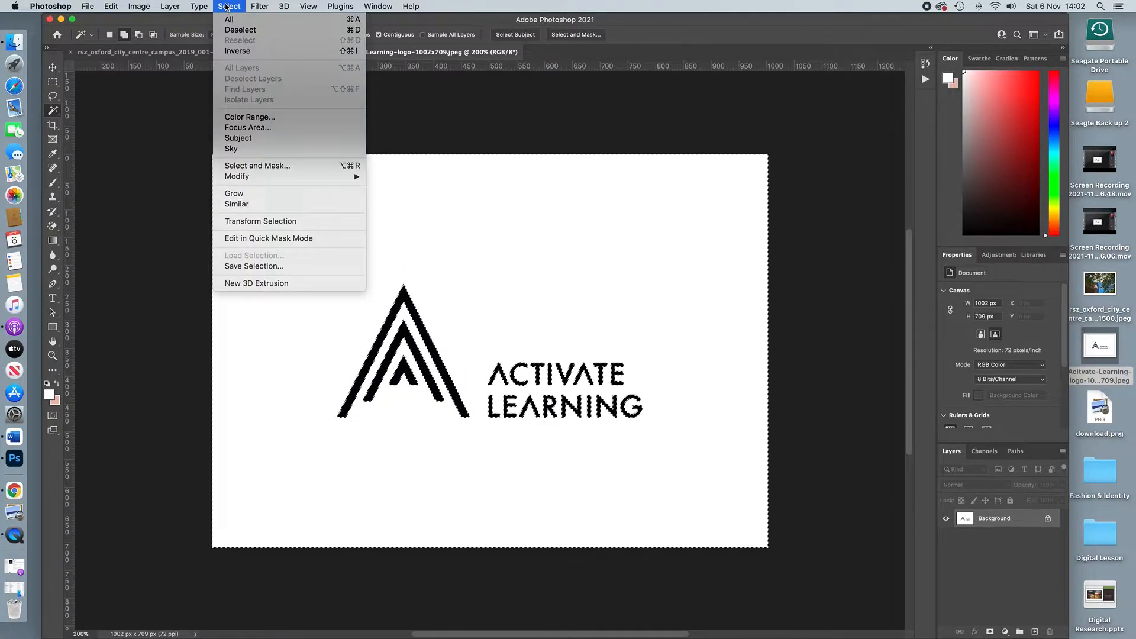
pyautogui.click(233, 52)
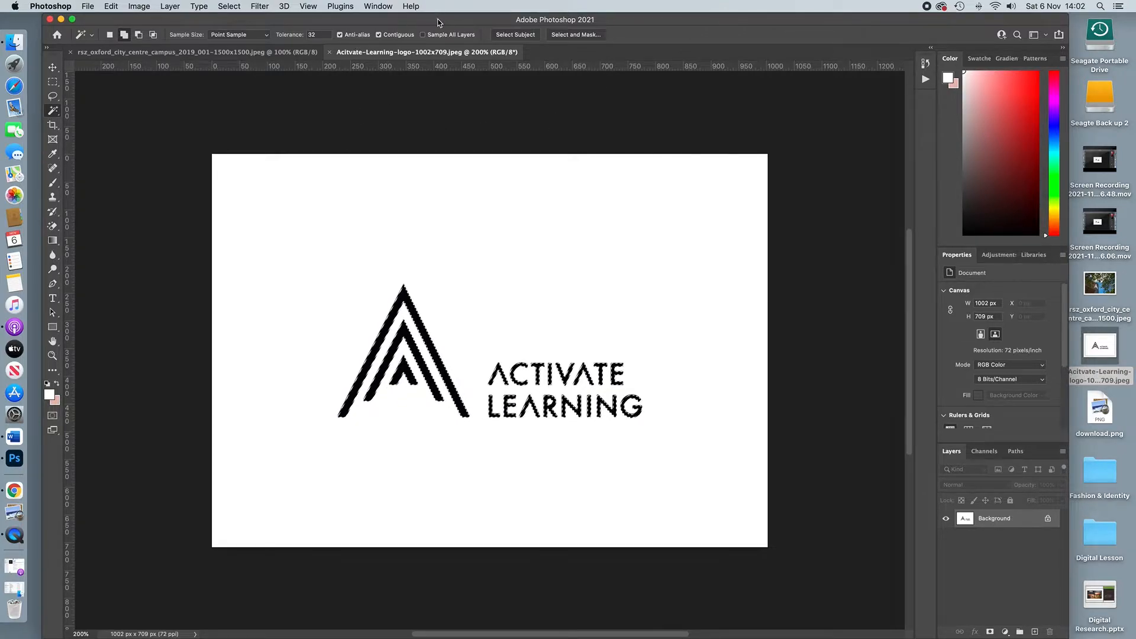
# Open Select and Mask for the logo selection and preview it in Black & White and Onion Skin views
pyautogui.click(563, 37)
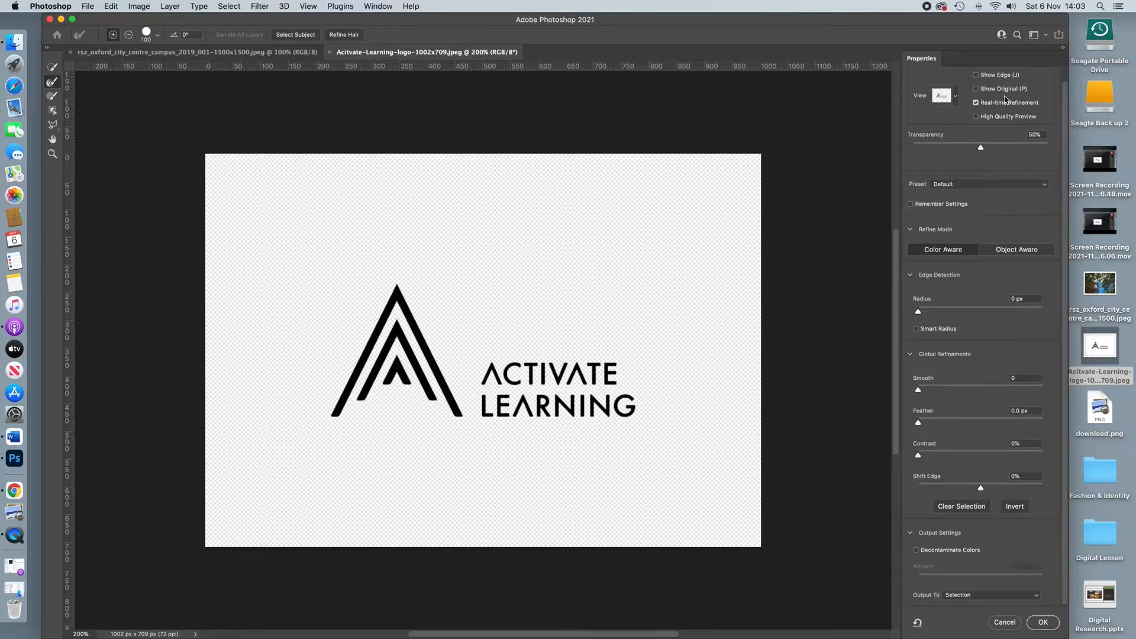
pyautogui.click(956, 99)
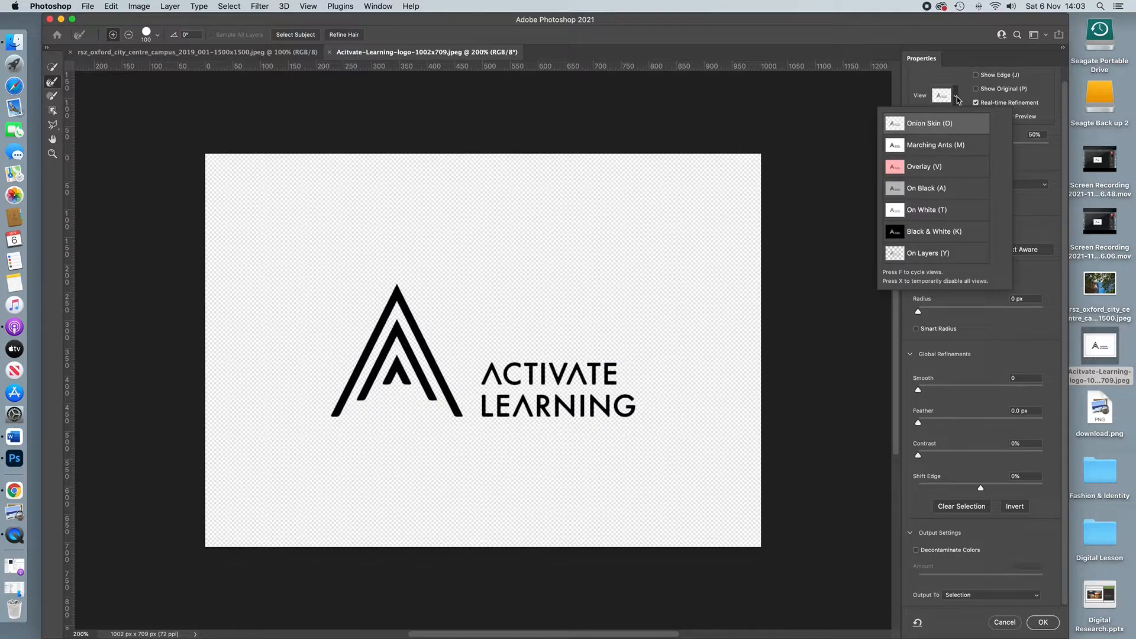
pyautogui.click(945, 233)
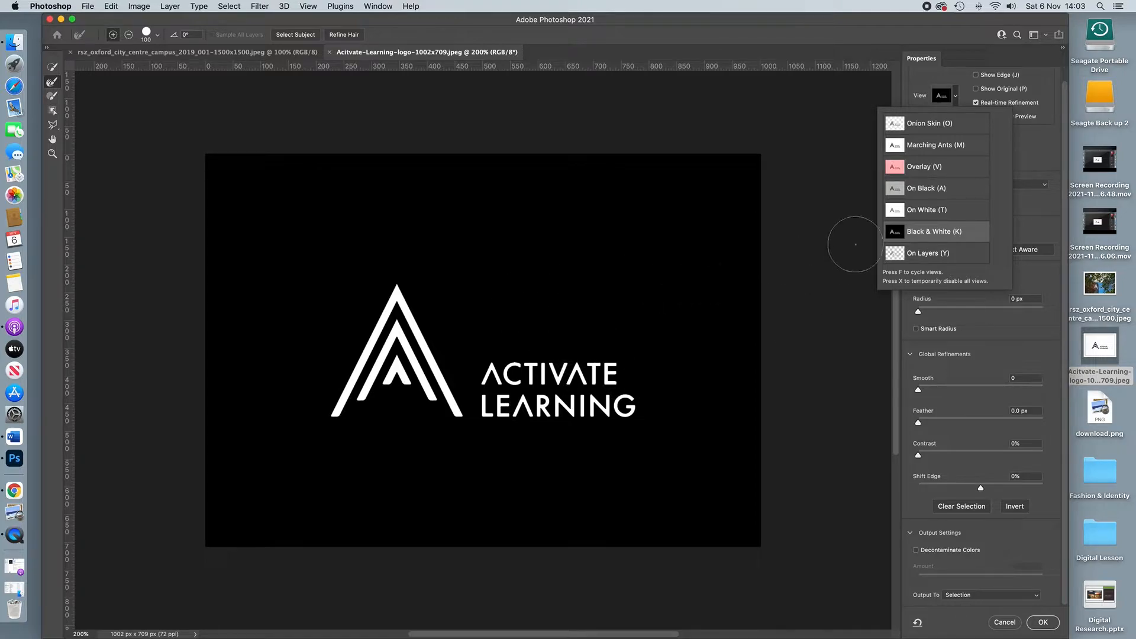
pyautogui.click(934, 125)
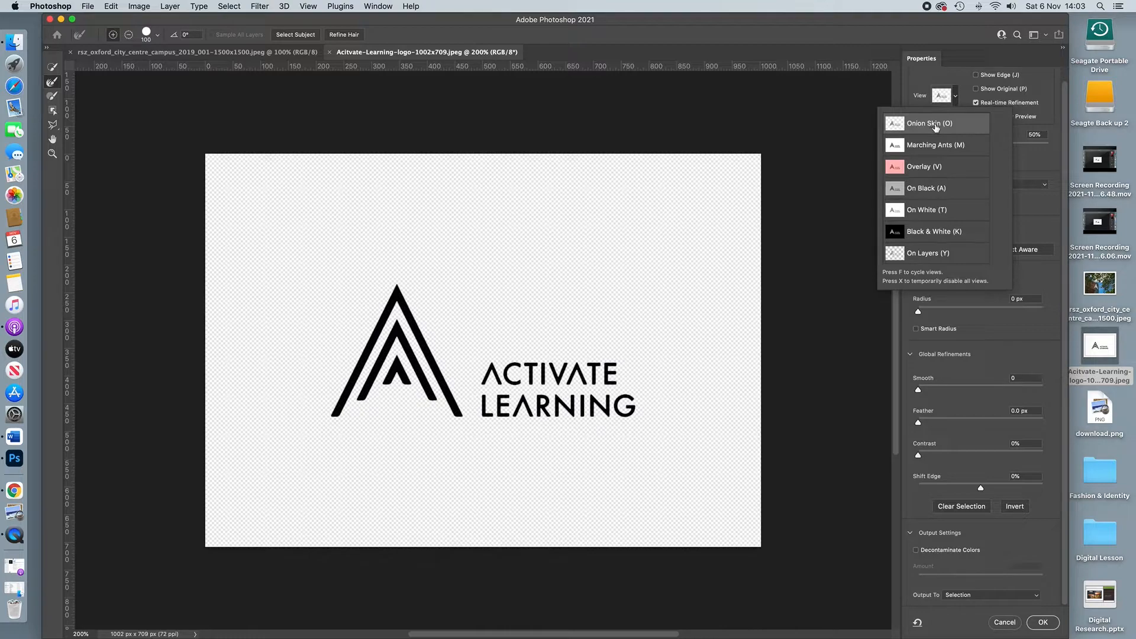
pyautogui.click(1045, 117)
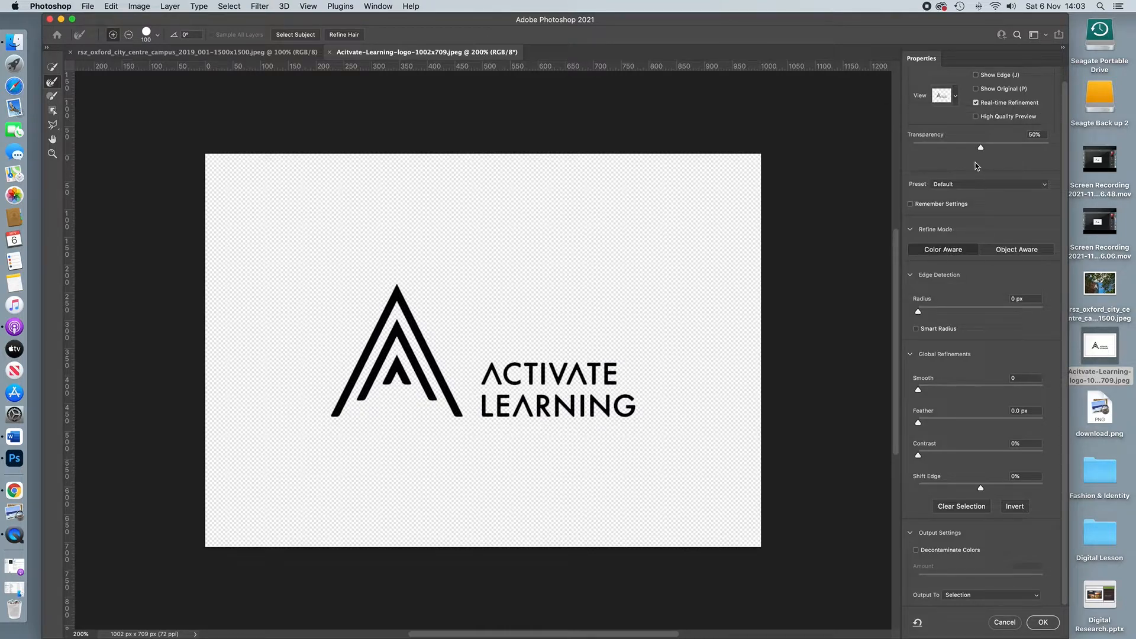
# Try the Onion Skin preview at 0% and 100% transparency and set it to 70%
pyautogui.moveTo(980, 147); pyautogui.dragTo(904, 152)
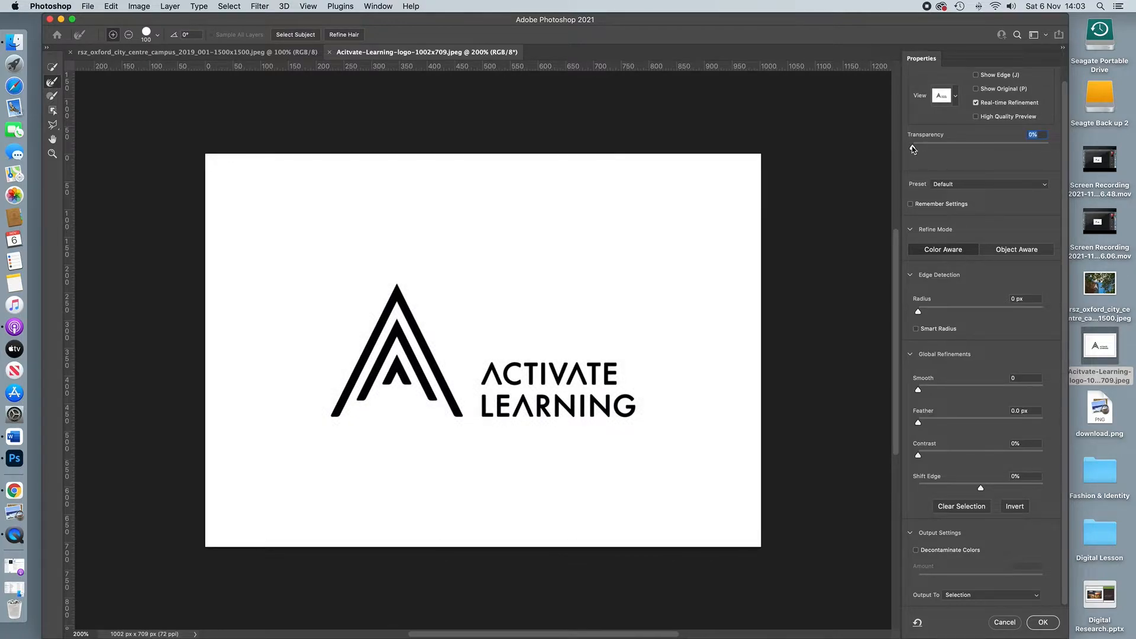
pyautogui.moveTo(913, 149); pyautogui.dragTo(1056, 150)
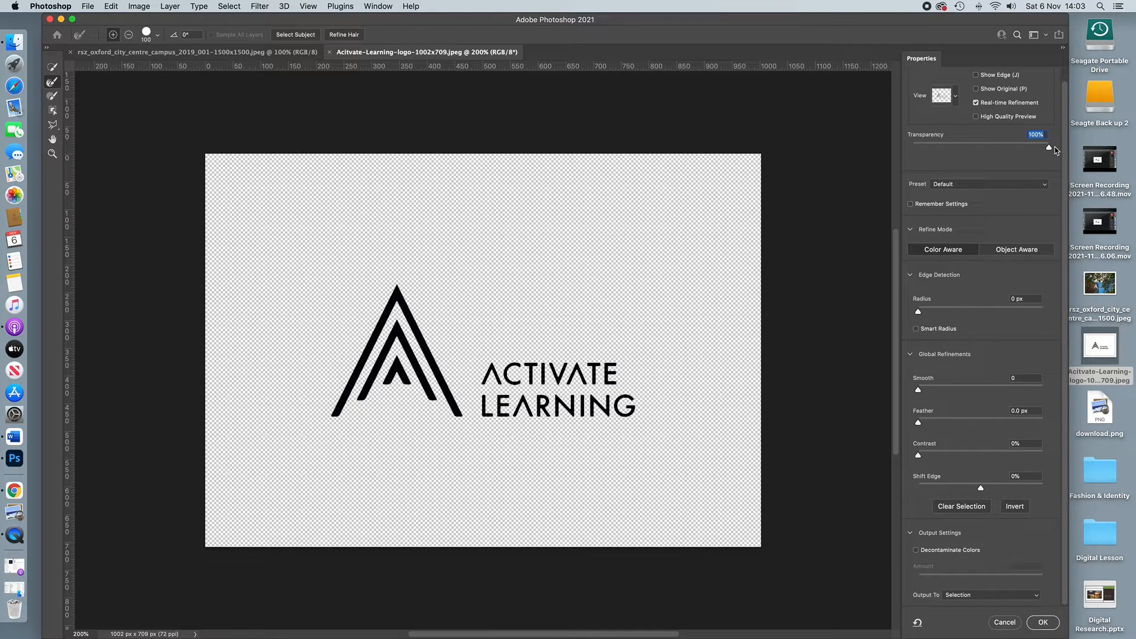
pyautogui.moveTo(1051, 148); pyautogui.dragTo(1016, 152)
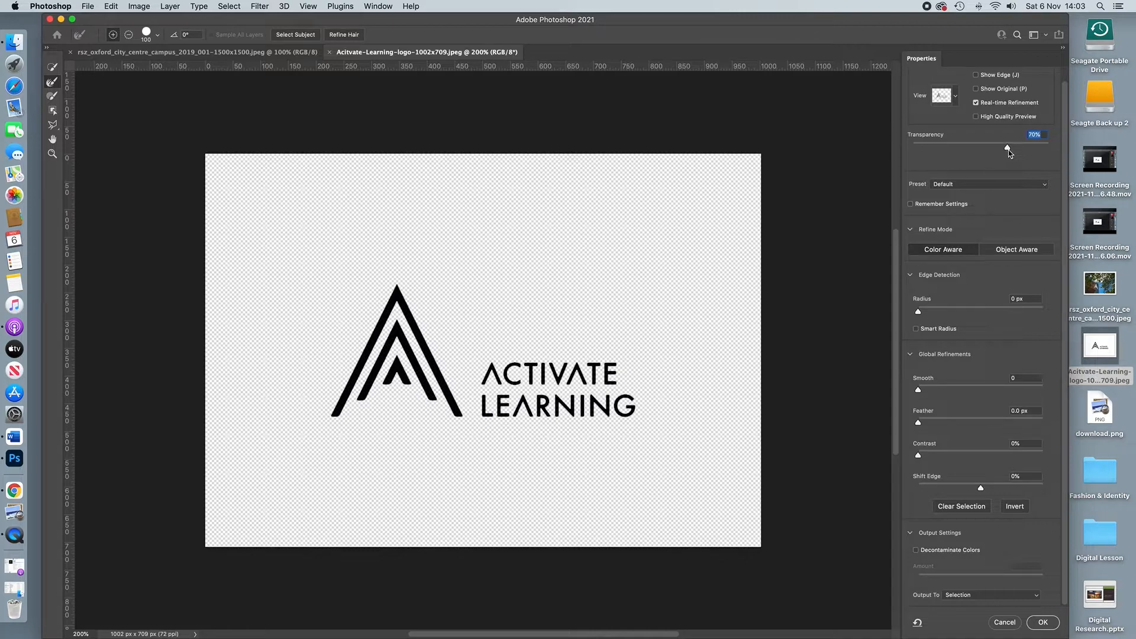
pyautogui.click(56, 86)
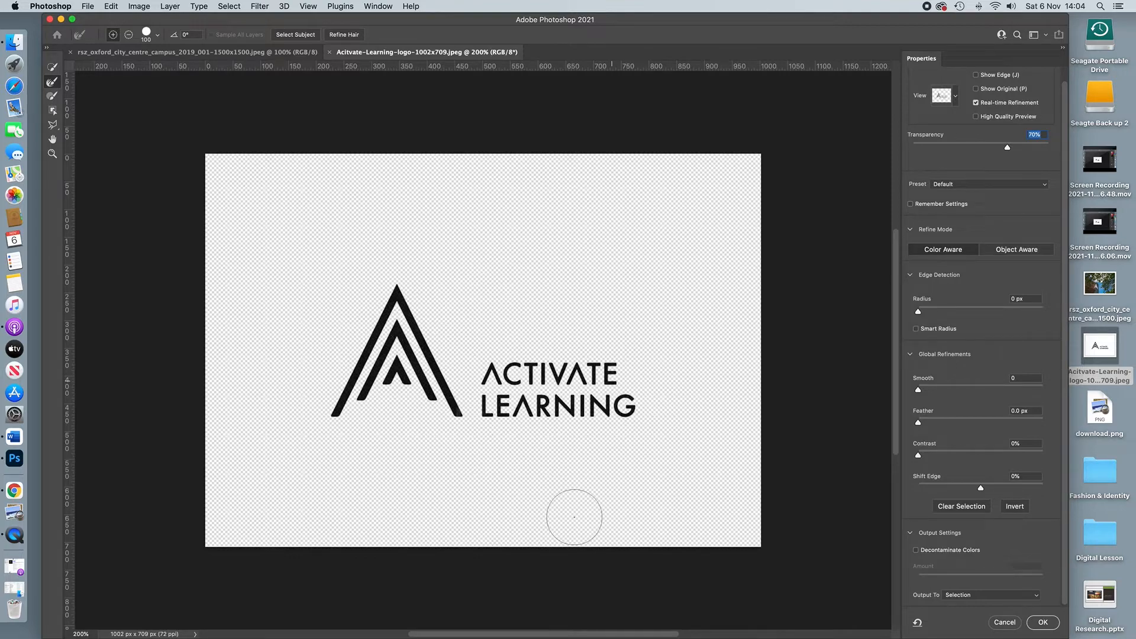
# Output the refined logo selection to a new layer and check that layer by toggling its visibility
pyautogui.click(958, 596)
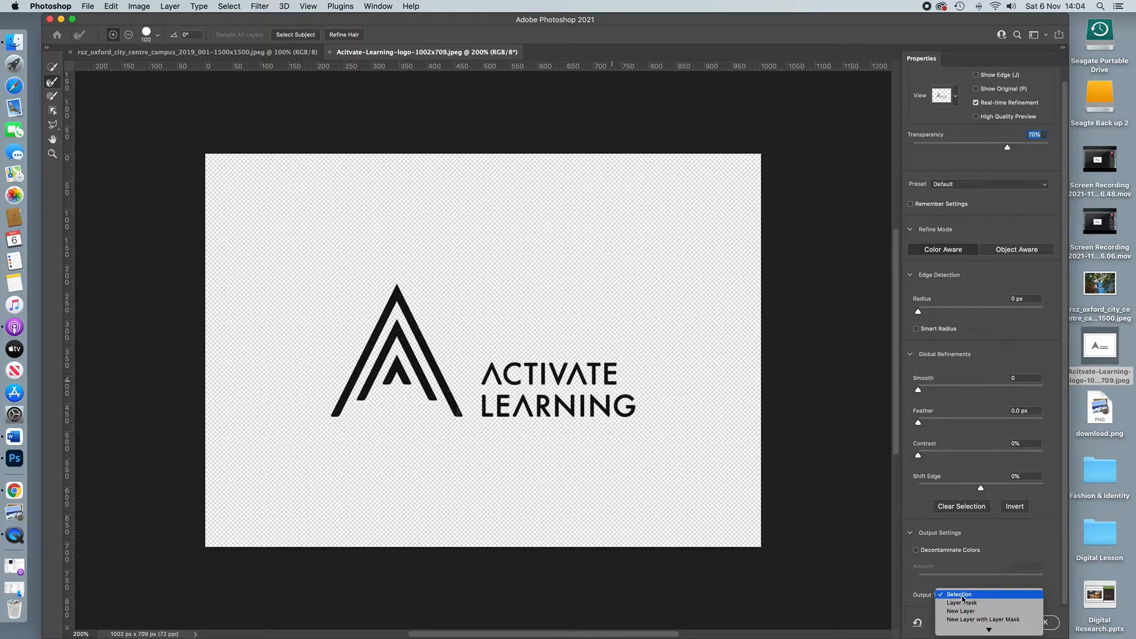
pyautogui.click(979, 611)
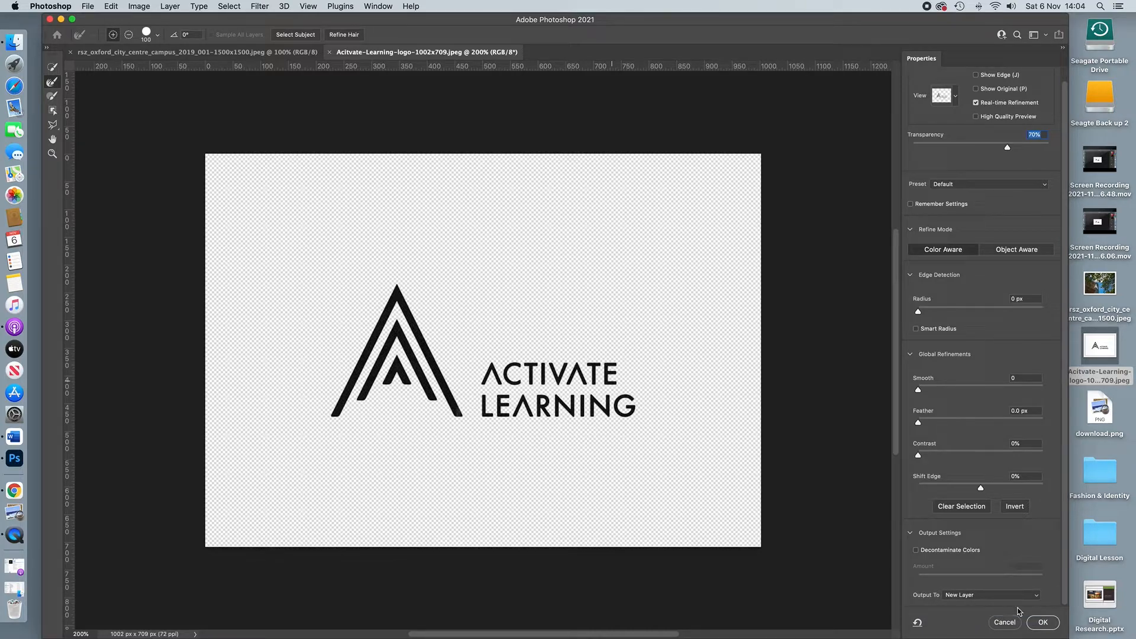
pyautogui.click(1043, 622)
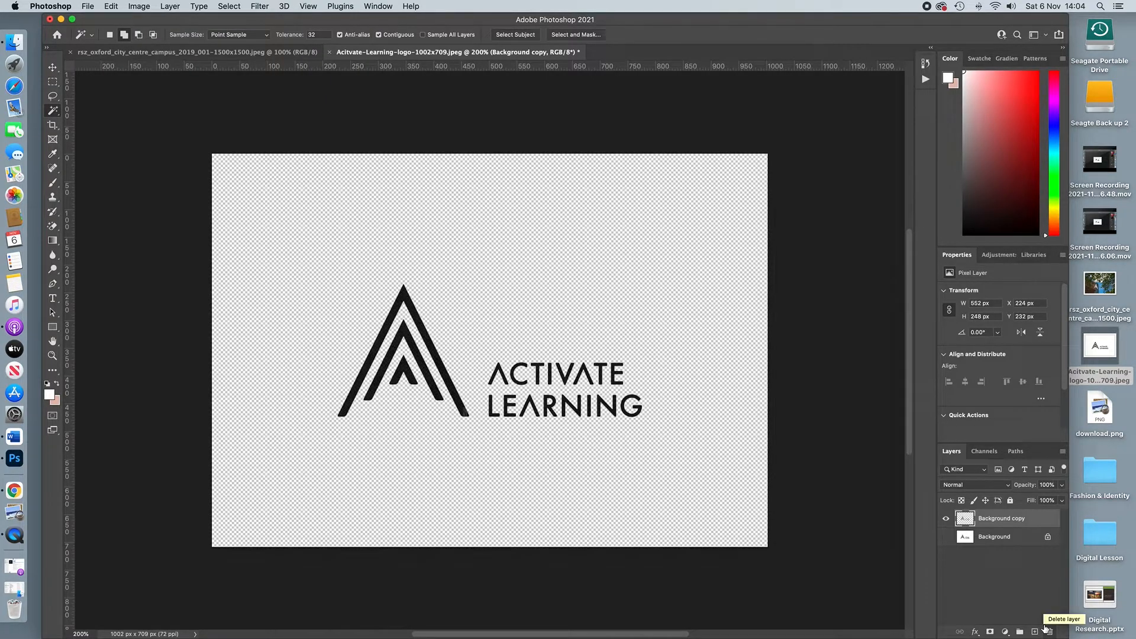
pyautogui.click(945, 521)
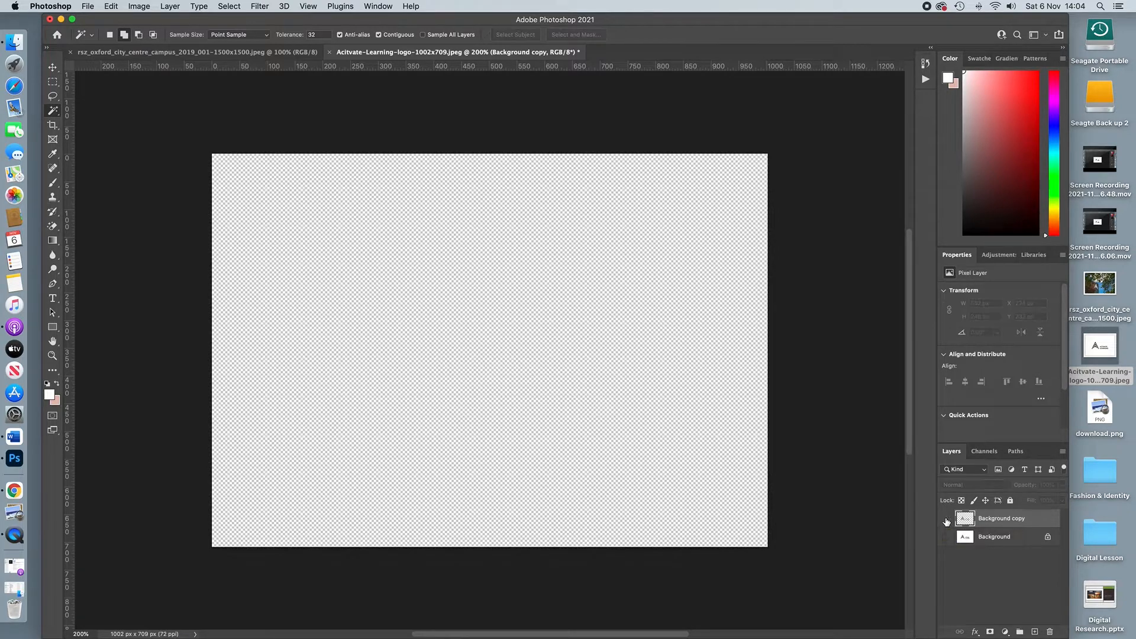
pyautogui.click(946, 520)
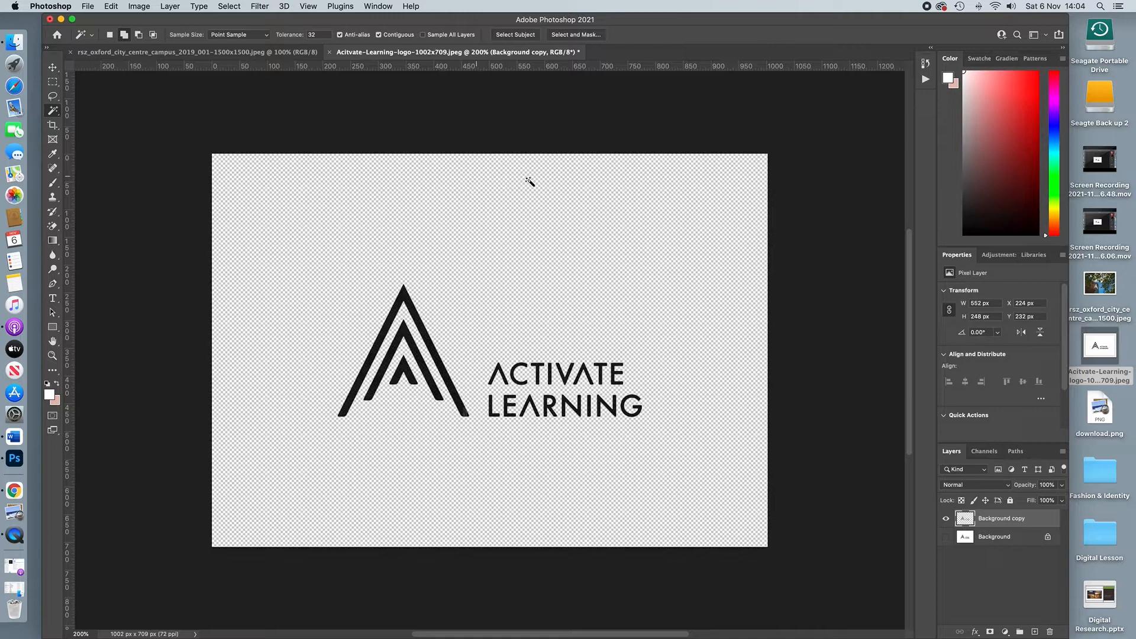
# Draw a rectangular marquee of about 696 × 321 px around the whole logo and copy its contents
pyautogui.click(53, 82)
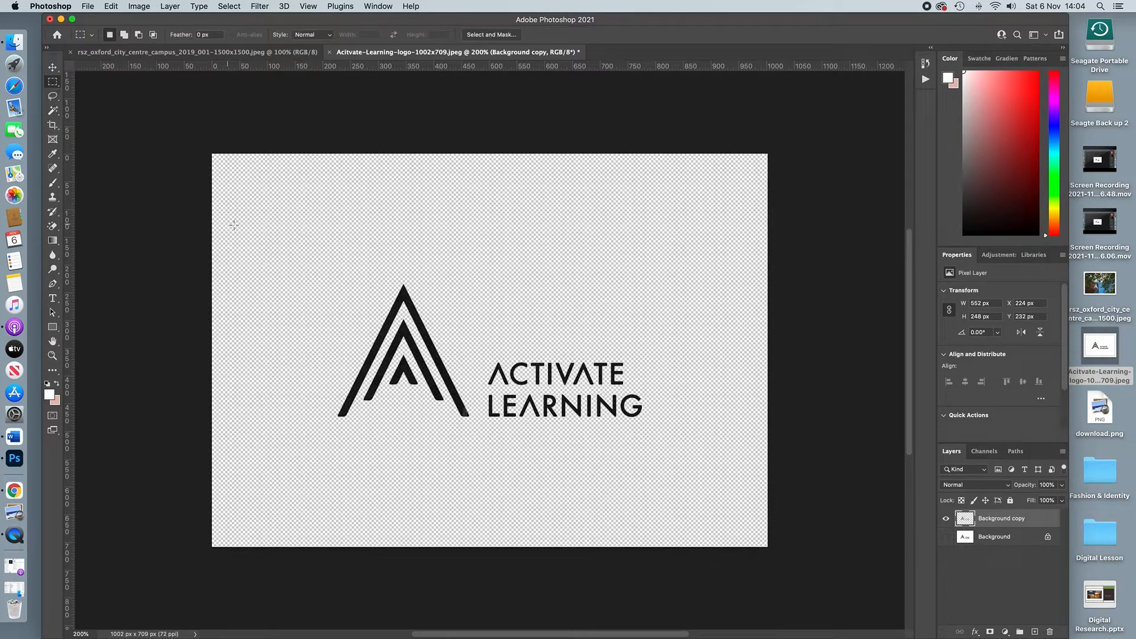
pyautogui.moveTo(296, 268); pyautogui.dragTo(683, 448)
pyautogui.click(112, 7)
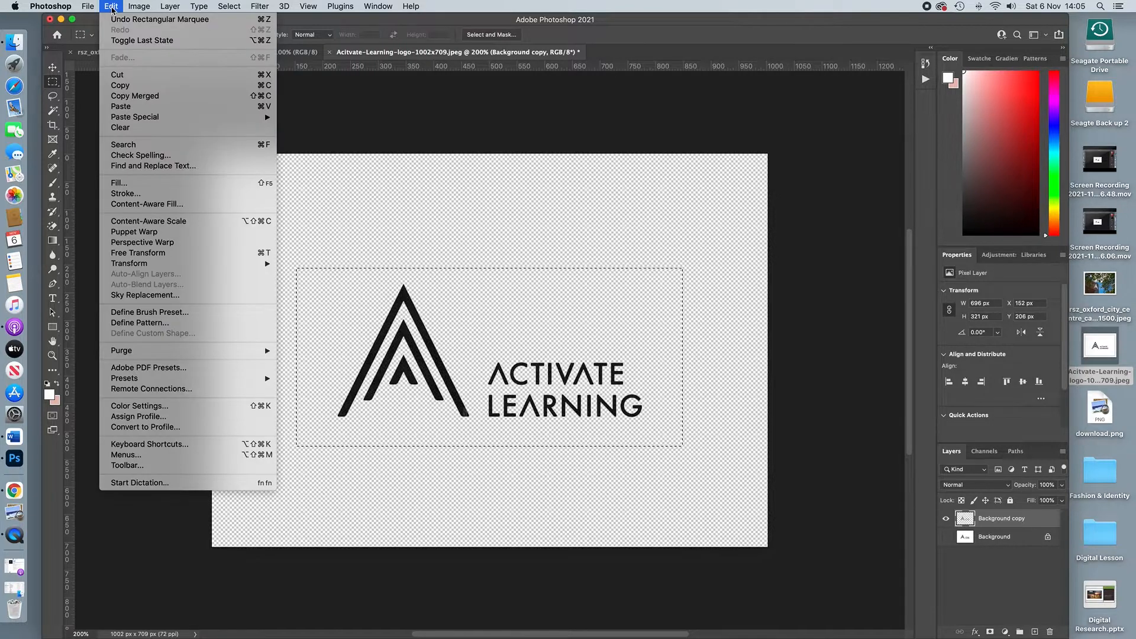
pyautogui.click(127, 89)
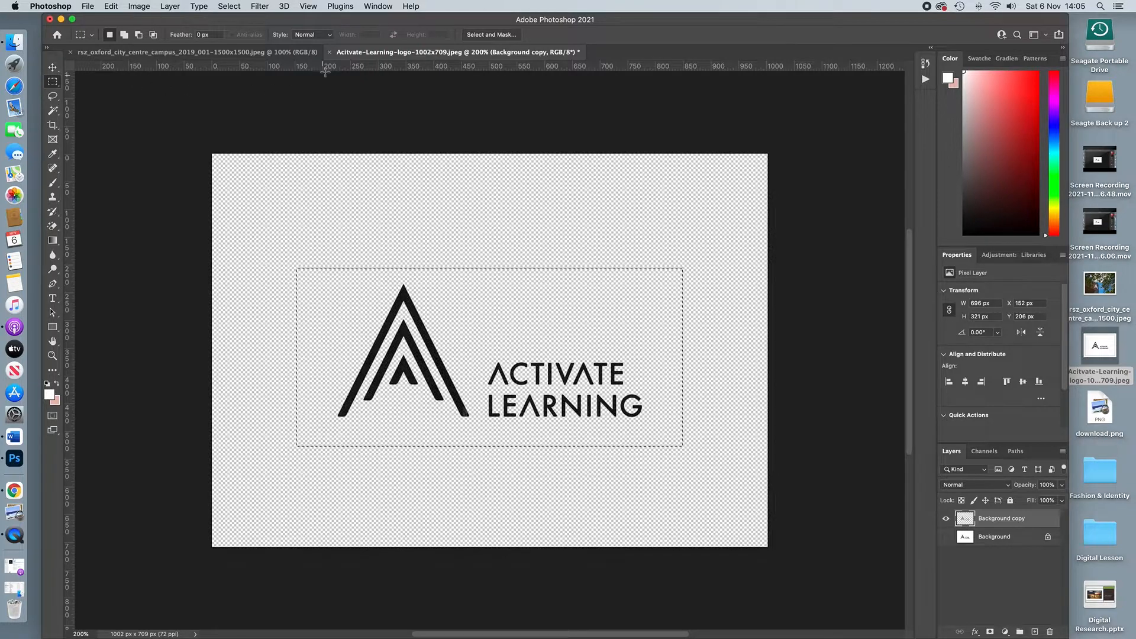
# Paste the logo into the Oxford city centre campus photo and move it to about X 565 px, Y 645 px
pyautogui.click(233, 53)
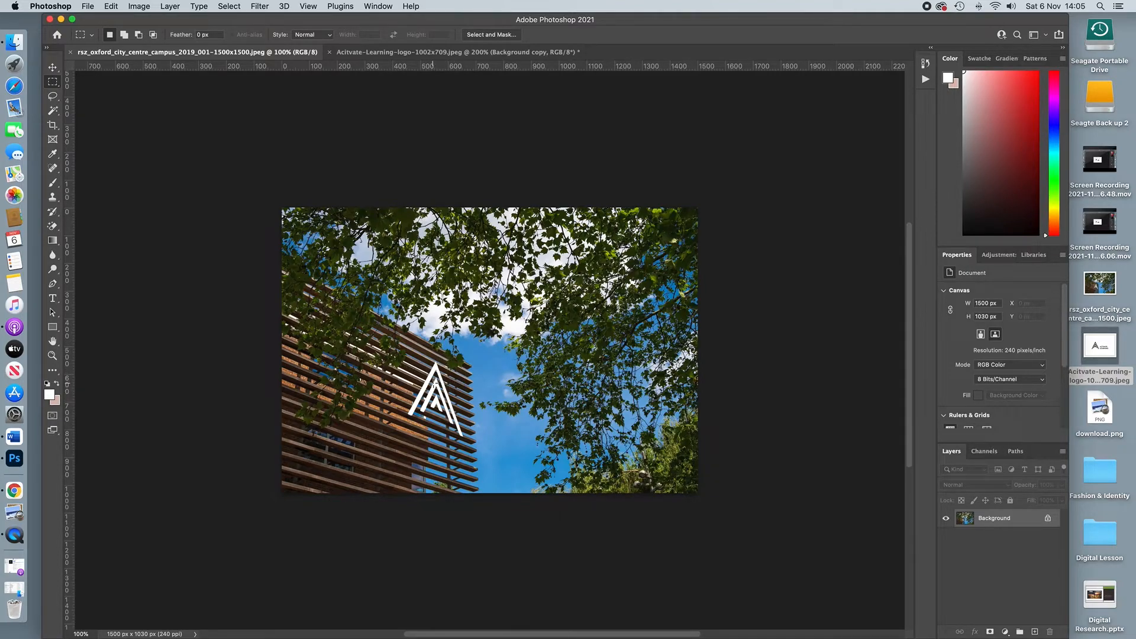
pyautogui.click(112, 6)
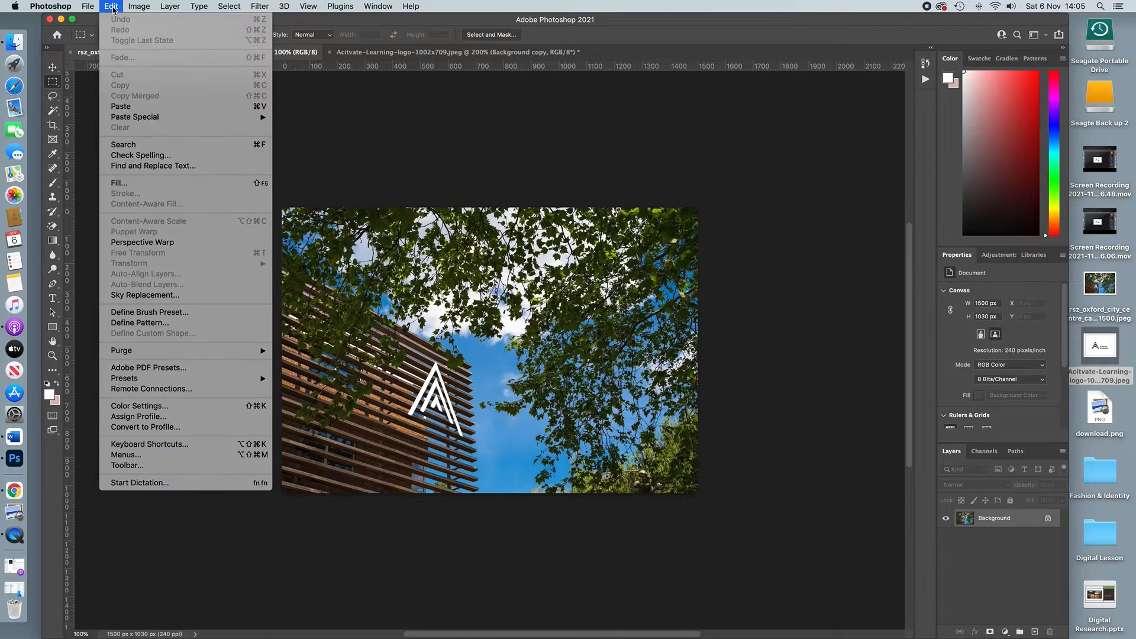
pyautogui.click(120, 107)
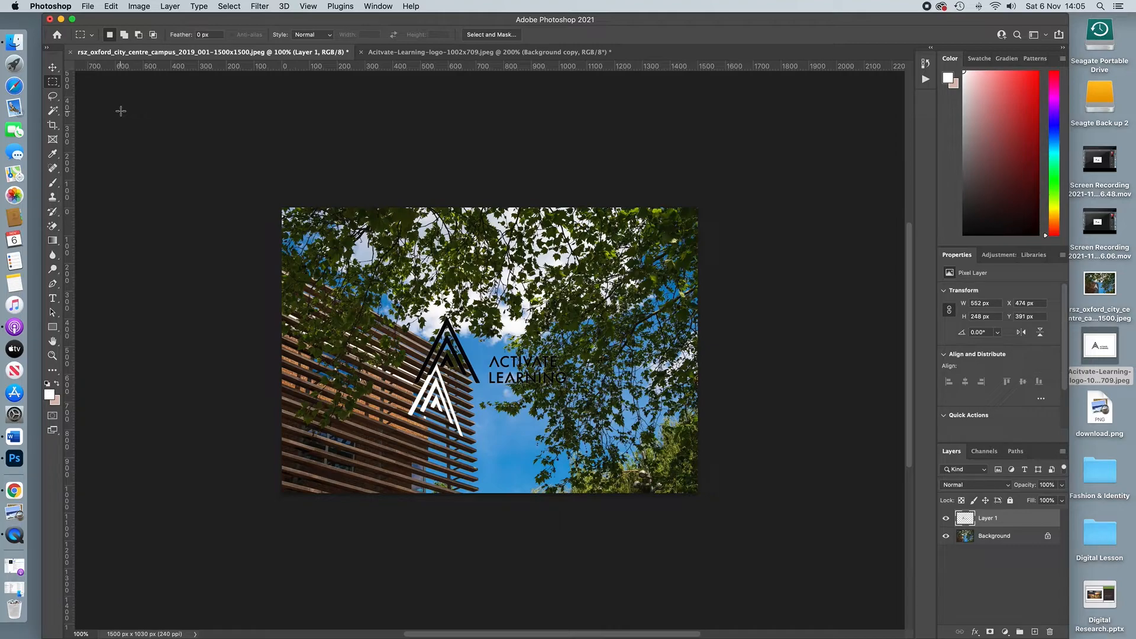
pyautogui.click(946, 518)
pyautogui.click(945, 520)
pyautogui.click(55, 68)
pyautogui.moveTo(468, 353); pyautogui.dragTo(486, 419)
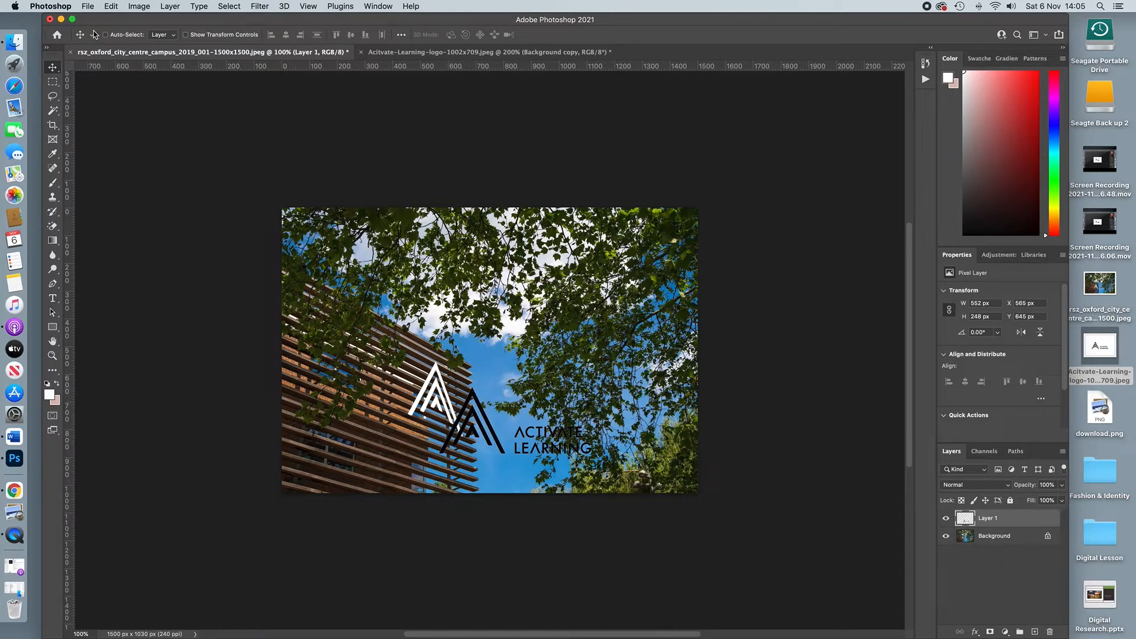
# Free Transform the pasted logo to about 253 × 113 px and place it in the photo's lower-left corner
pyautogui.click(112, 7)
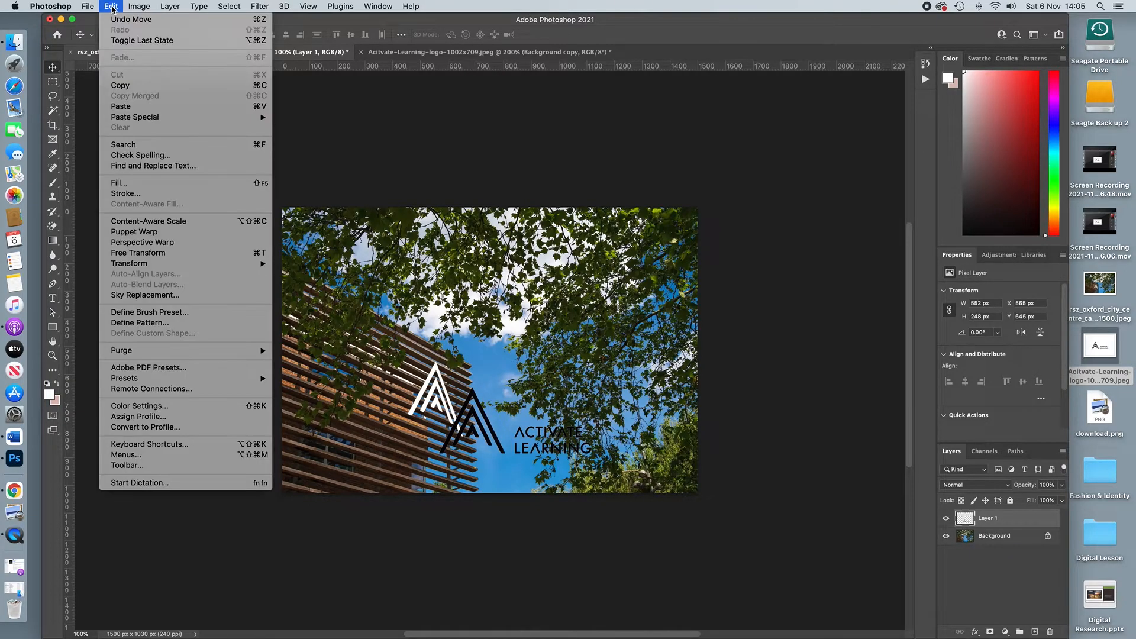
pyautogui.moveTo(169, 267)
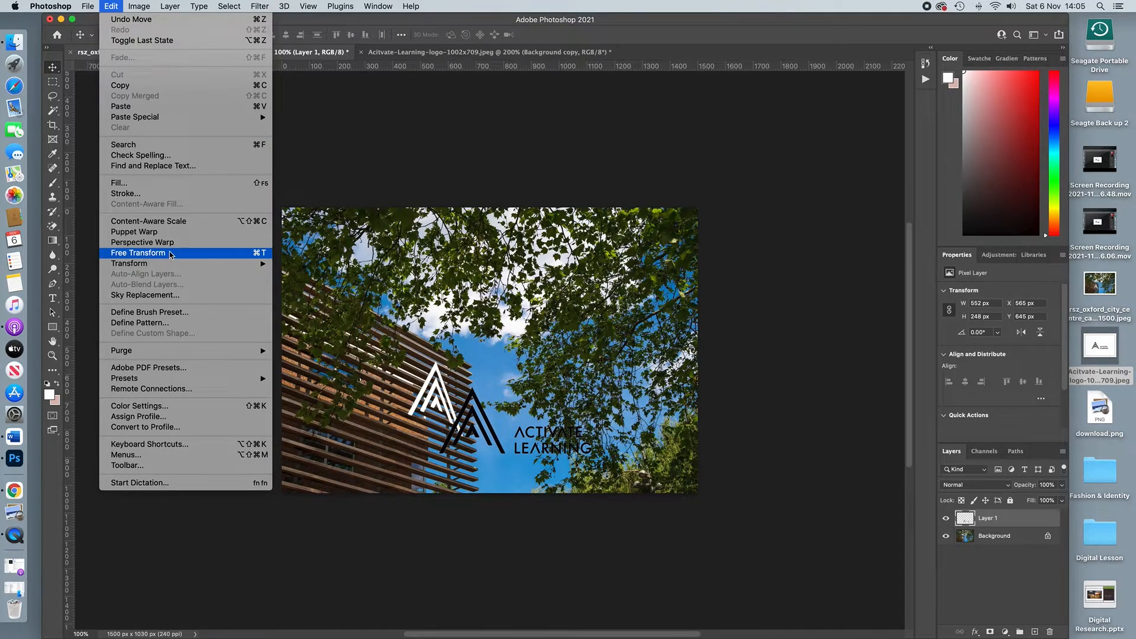
pyautogui.click(169, 252)
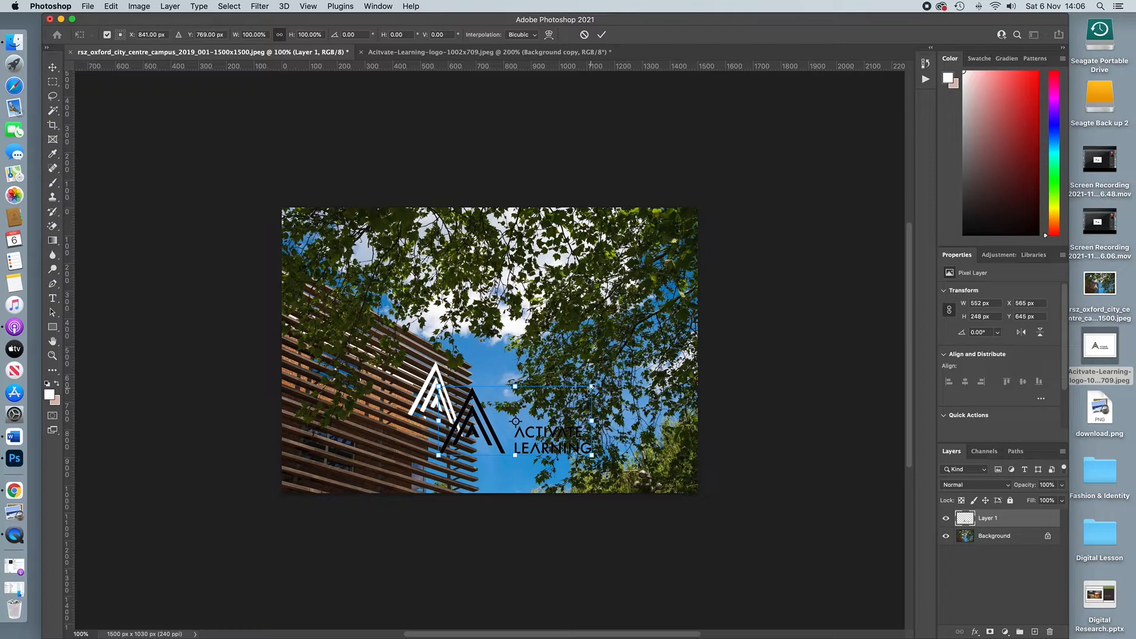
pyautogui.moveTo(591, 387); pyautogui.dragTo(566, 406)
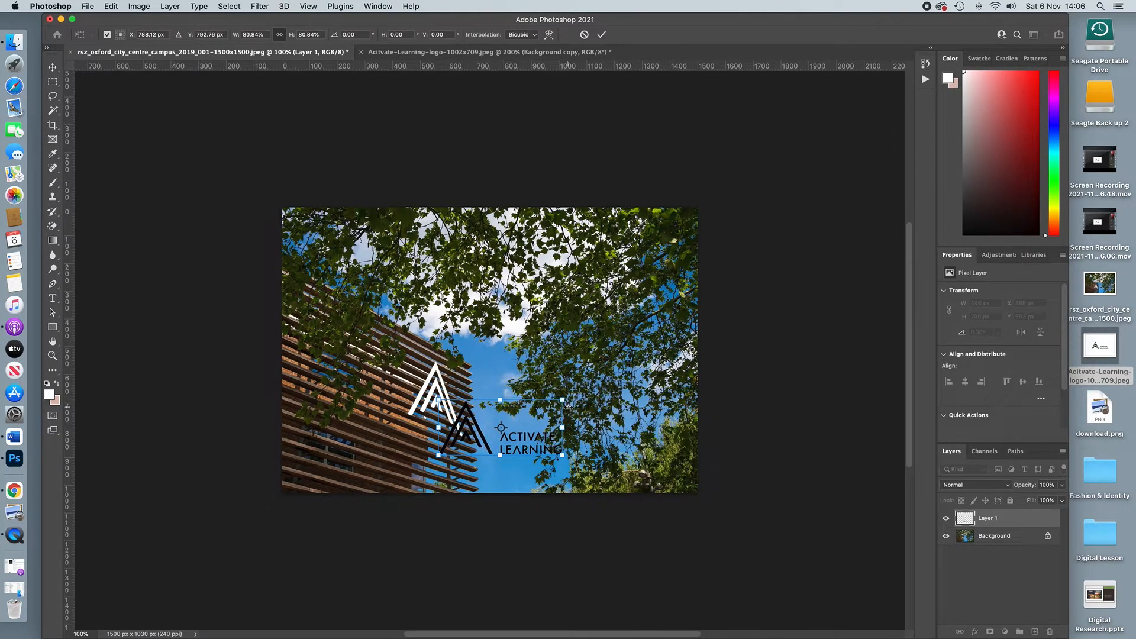
pyautogui.moveTo(563, 402); pyautogui.dragTo(589, 390)
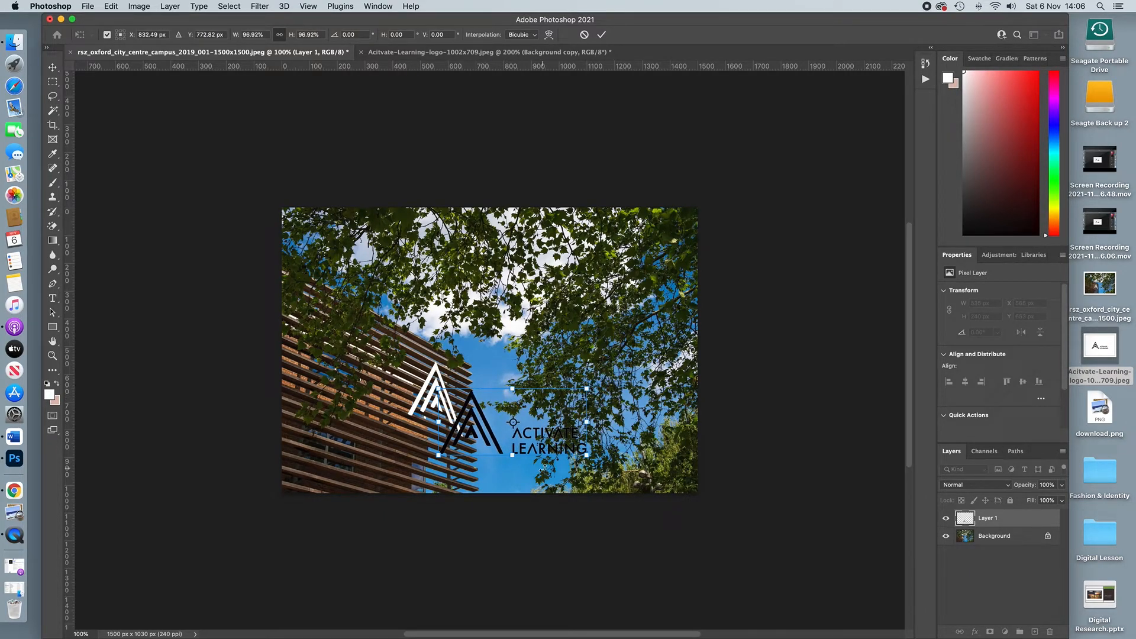
pyautogui.press('super+z')
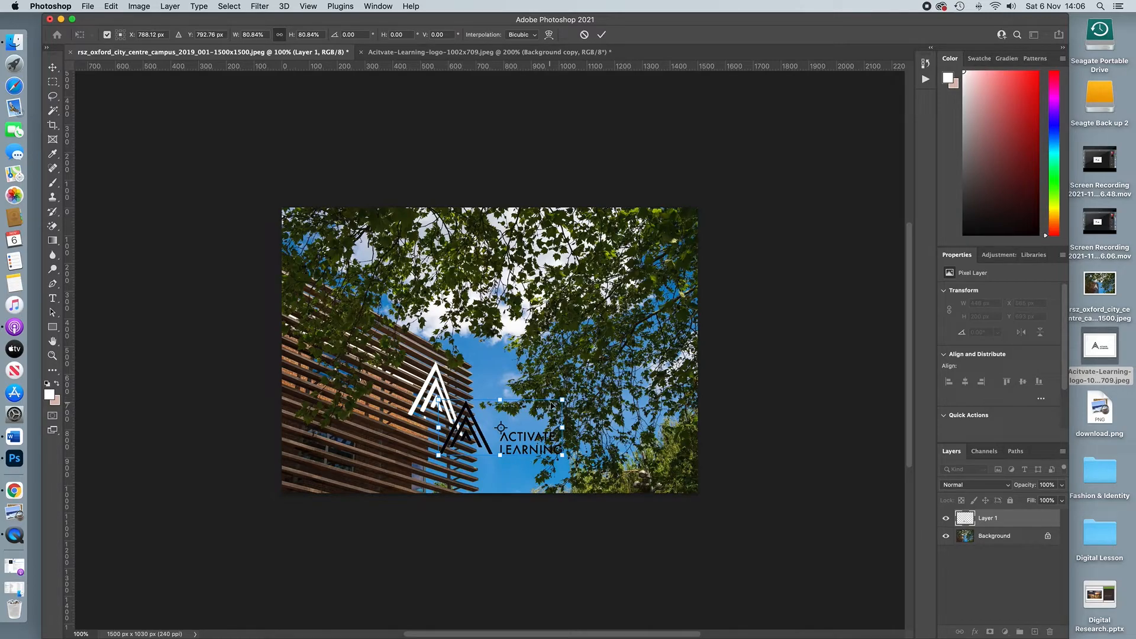
pyautogui.moveTo(561, 399); pyautogui.dragTo(301, 474)
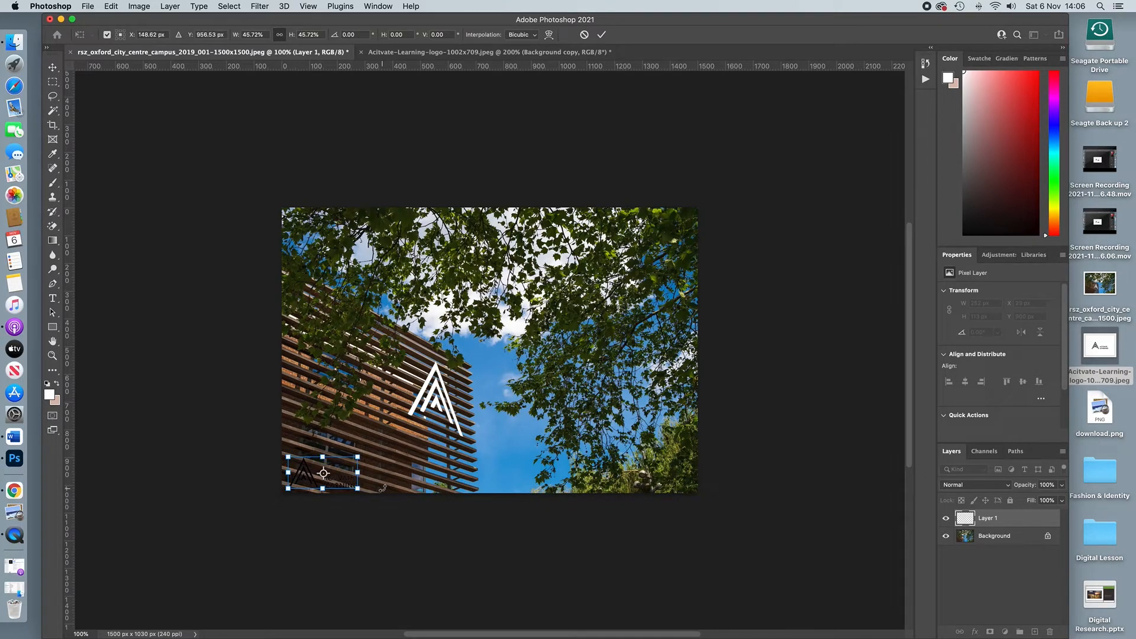
pyautogui.press('Return')
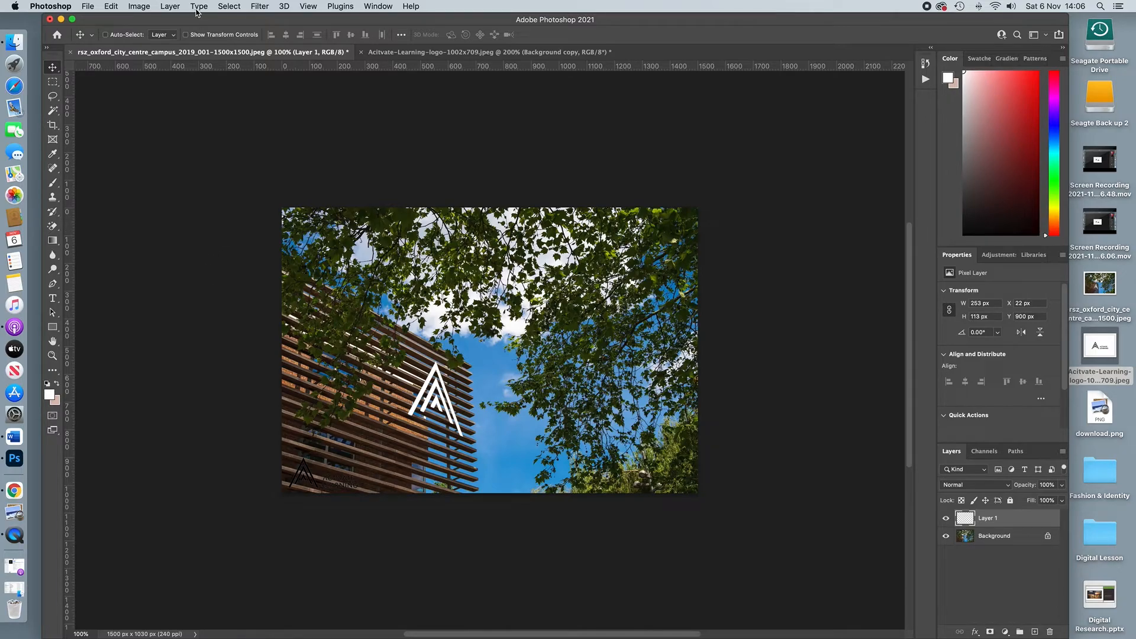
# Apply a near-white Color Overlay layer style to the logo layer with Normal blending and 89% opacity
pyautogui.click(170, 6)
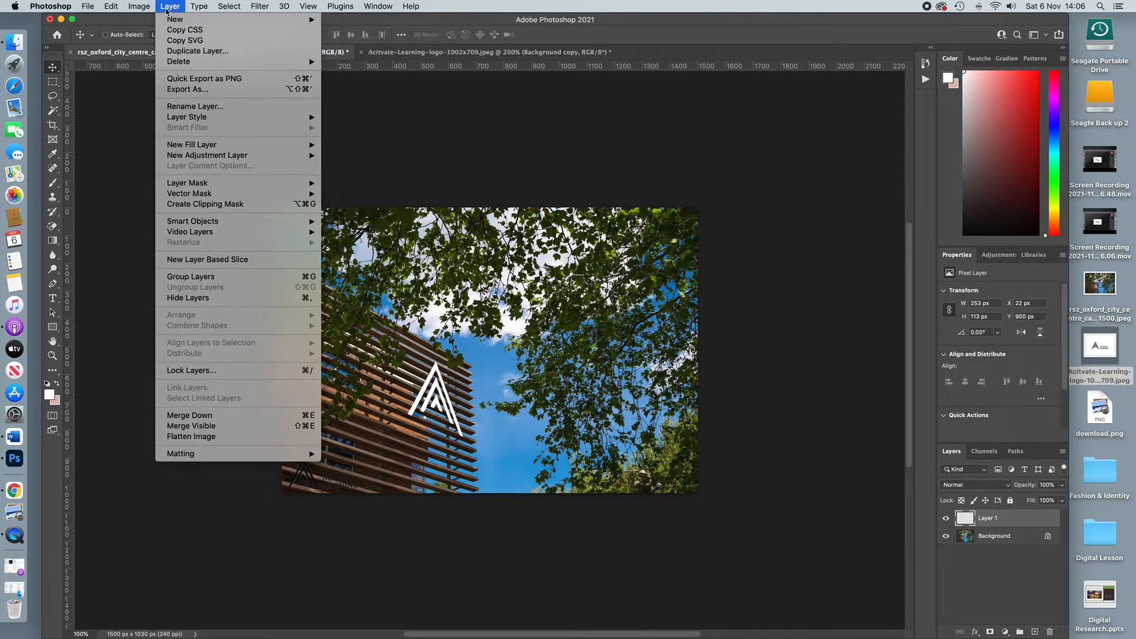
pyautogui.moveTo(231, 117)
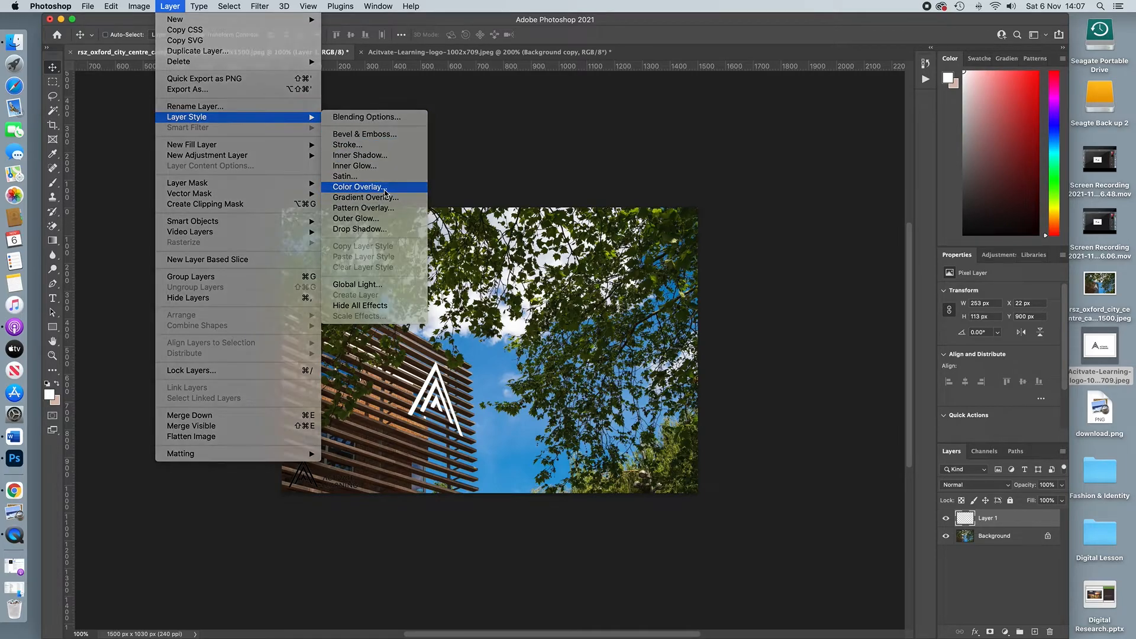
pyautogui.click(384, 192)
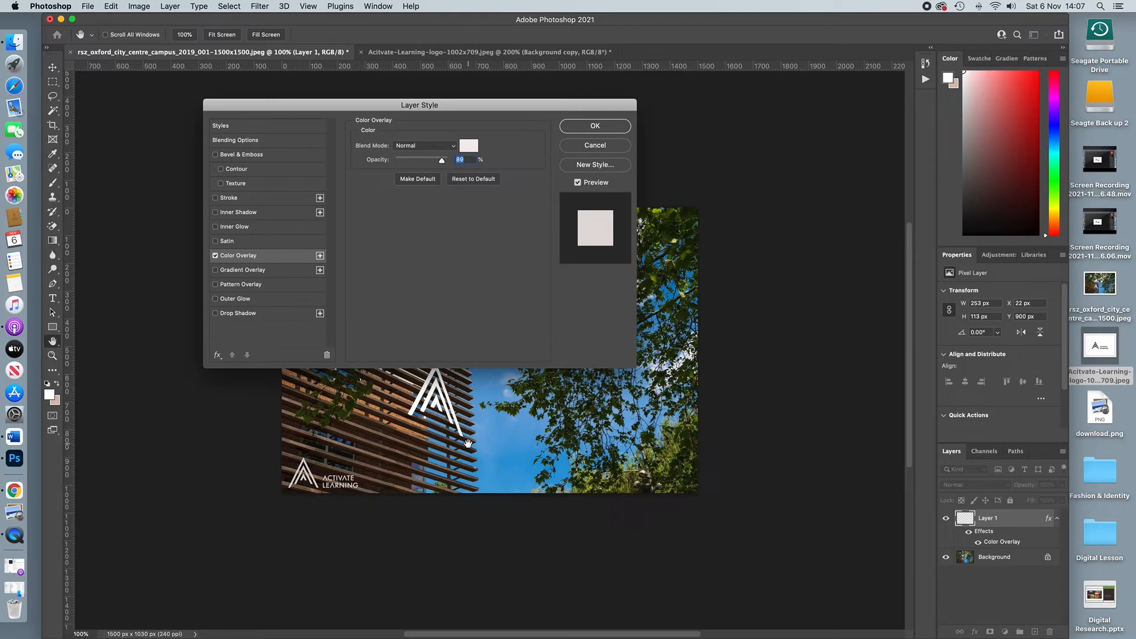
pyautogui.click(596, 126)
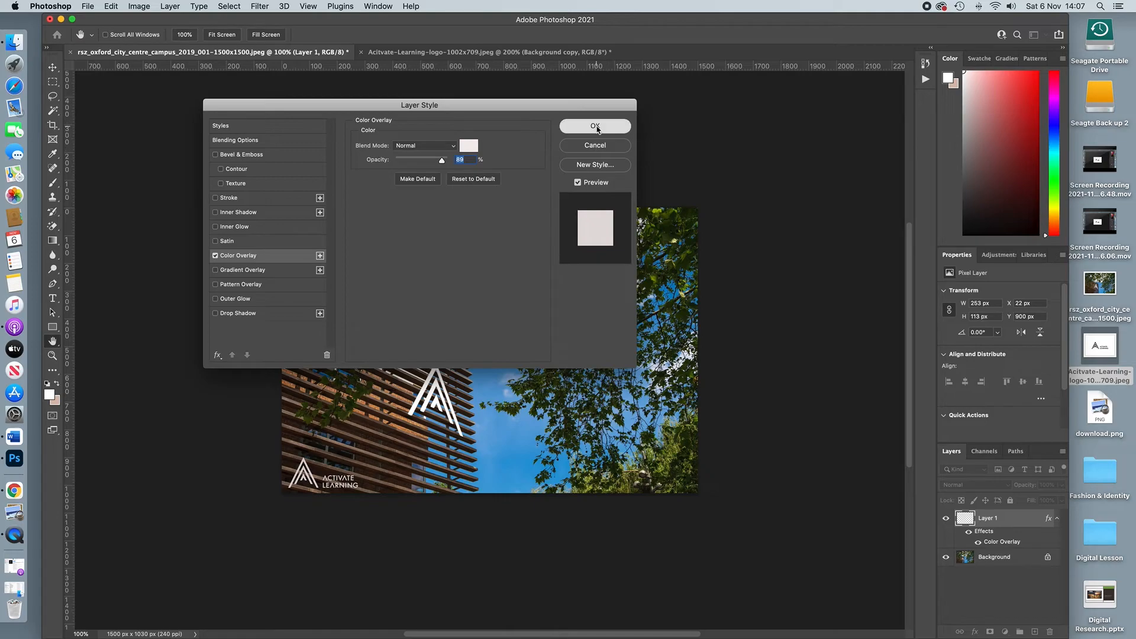